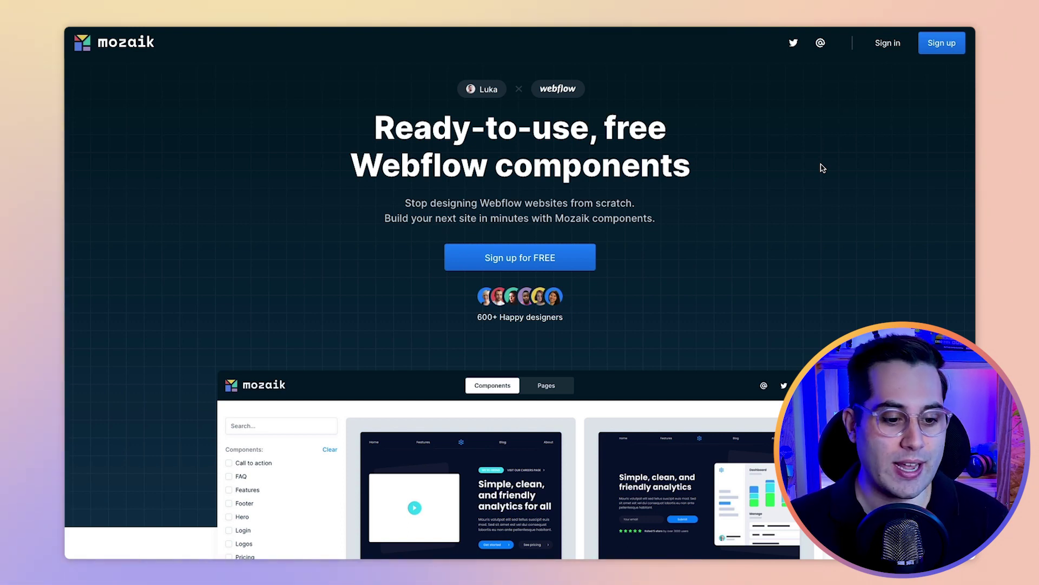
- Scroll the Mozaik homepage past the component cards to the browse, copy, paste-in-Webflow section
{"action": "scroll", "coordinate": [782, 229], "scroll_direction": "down", "scroll_amount": 1}
{"action": "scroll", "coordinate": [752, 252], "scroll_direction": "down", "scroll_amount": 3}
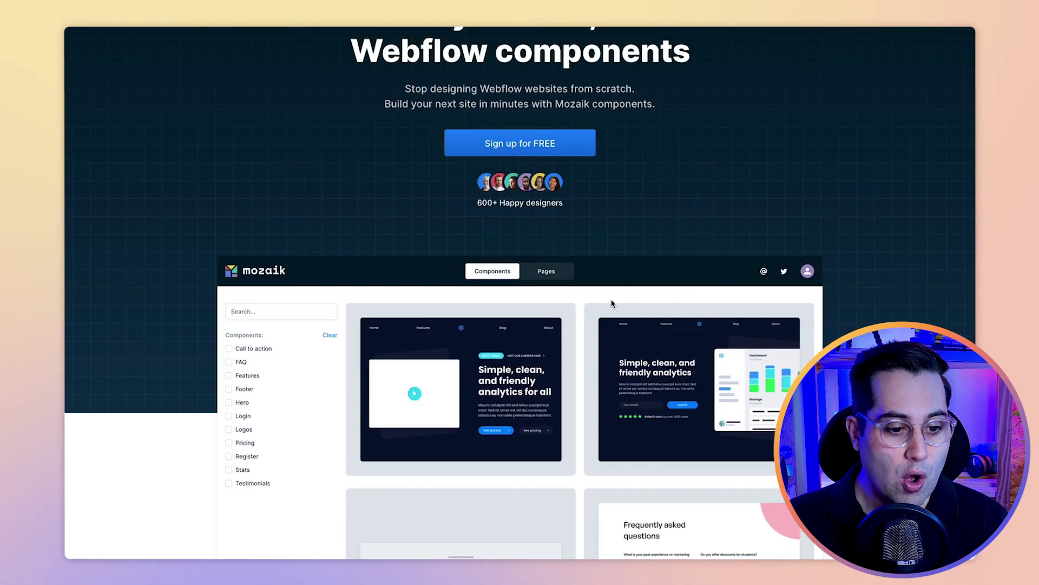
{"action": "scroll", "coordinate": [663, 327], "scroll_direction": "down", "scroll_amount": 1}
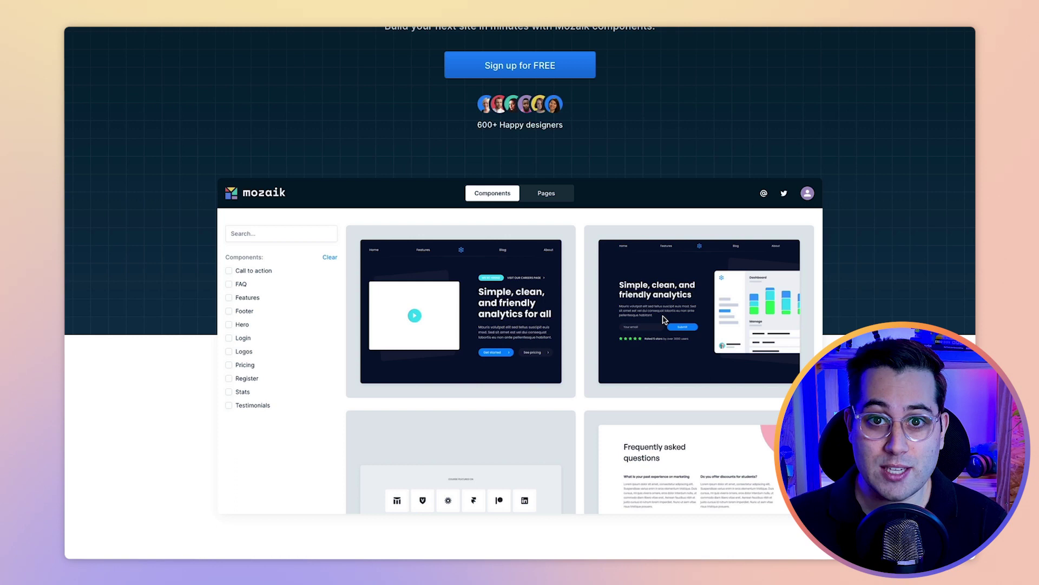
{"action": "scroll", "coordinate": [655, 323], "scroll_direction": "down", "scroll_amount": 5}
{"action": "scroll", "coordinate": [665, 397], "scroll_direction": "down", "scroll_amount": 8}
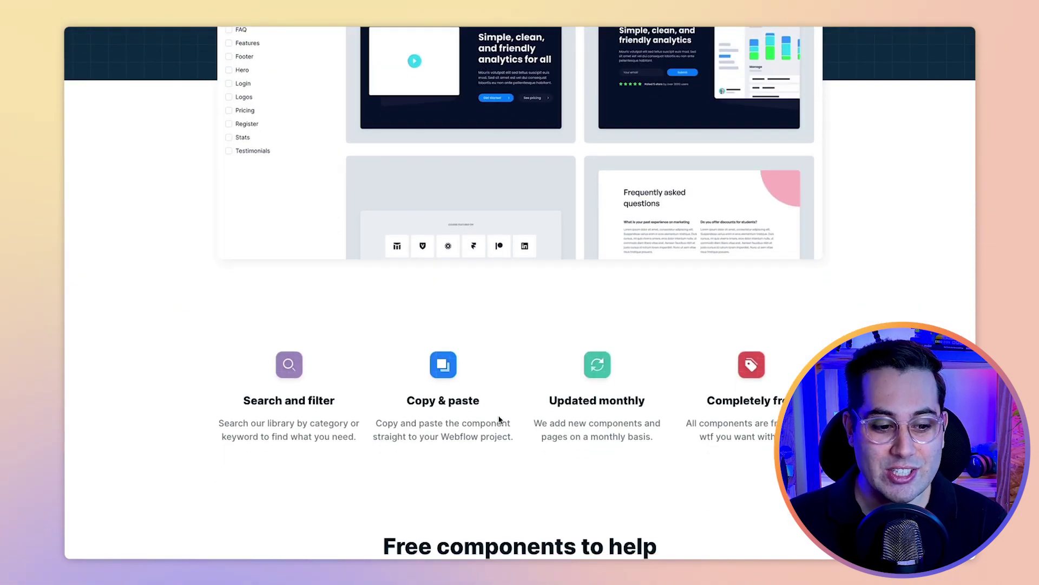
{"action": "scroll", "coordinate": [672, 398], "scroll_direction": "down", "scroll_amount": 5}
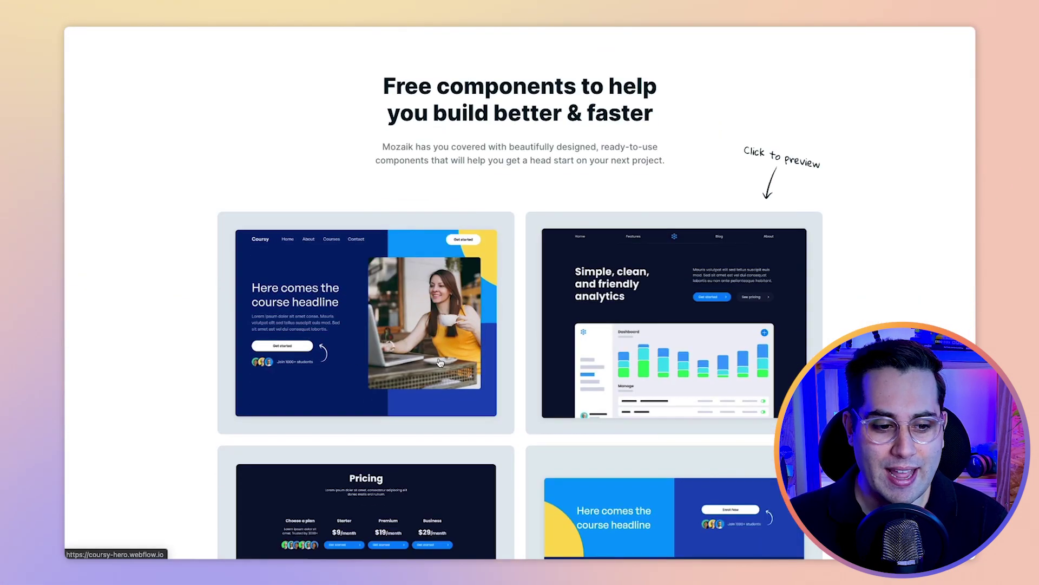
{"action": "scroll", "coordinate": [659, 325], "scroll_direction": "down", "scroll_amount": 4}
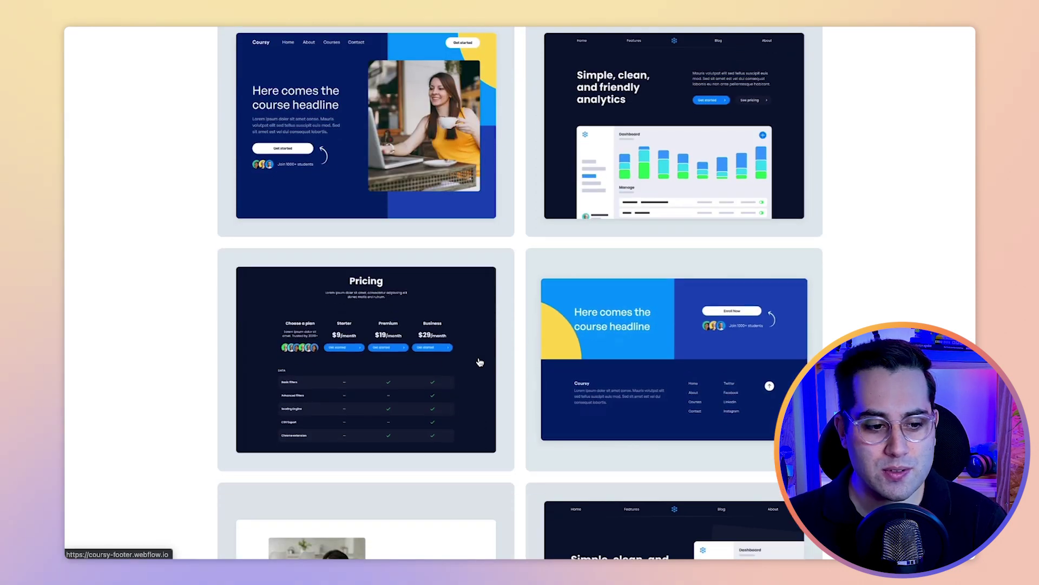
{"action": "scroll", "coordinate": [688, 359], "scroll_direction": "down", "scroll_amount": 1}
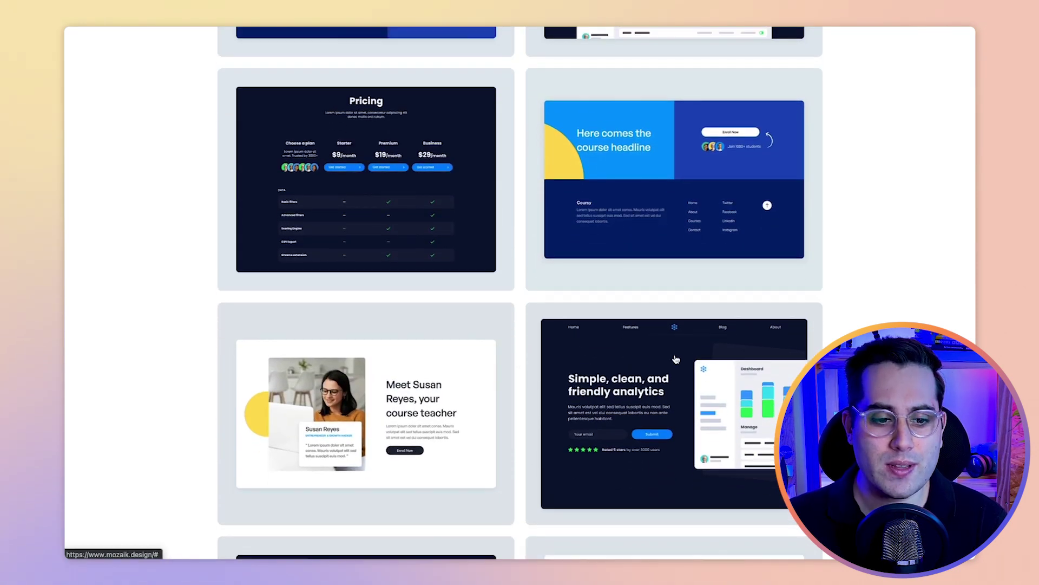
{"action": "scroll", "coordinate": [612, 344], "scroll_direction": "down", "scroll_amount": 5}
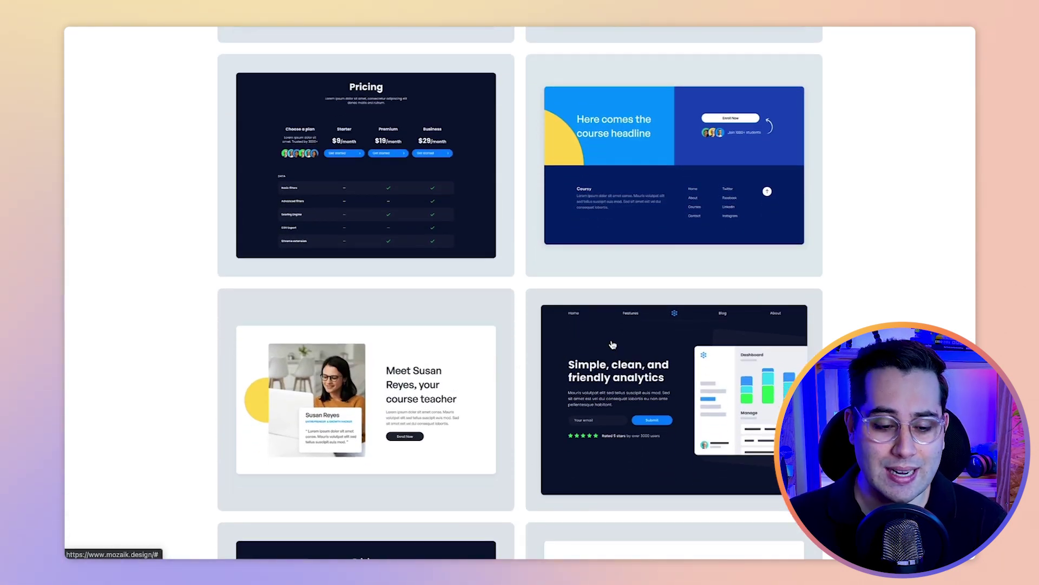
{"action": "scroll", "coordinate": [622, 347], "scroll_direction": "down", "scroll_amount": 1}
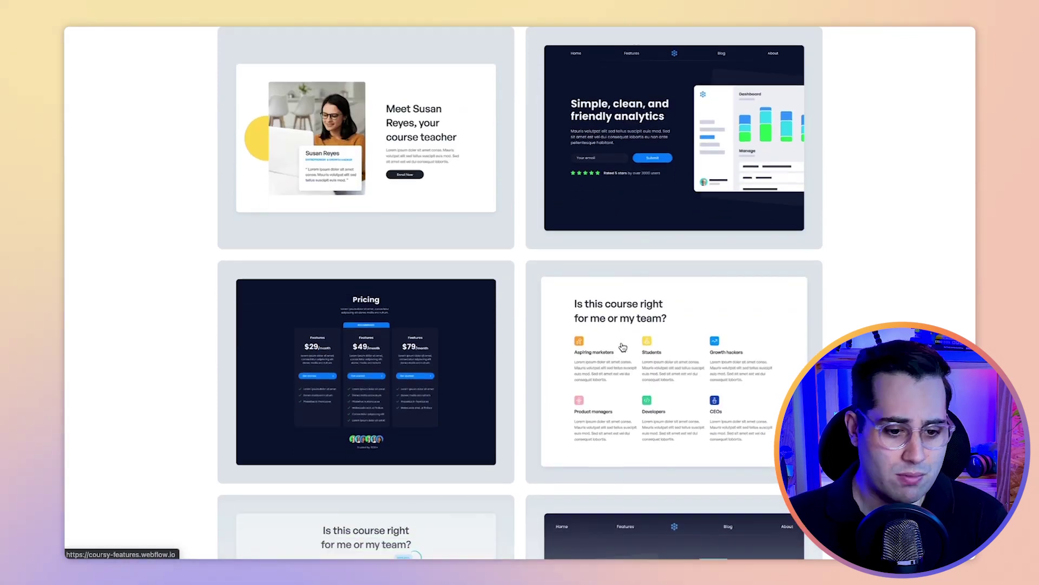
{"action": "scroll", "coordinate": [623, 347], "scroll_direction": "down", "scroll_amount": 1}
{"action": "scroll", "coordinate": [623, 347], "scroll_direction": "down", "scroll_amount": 3}
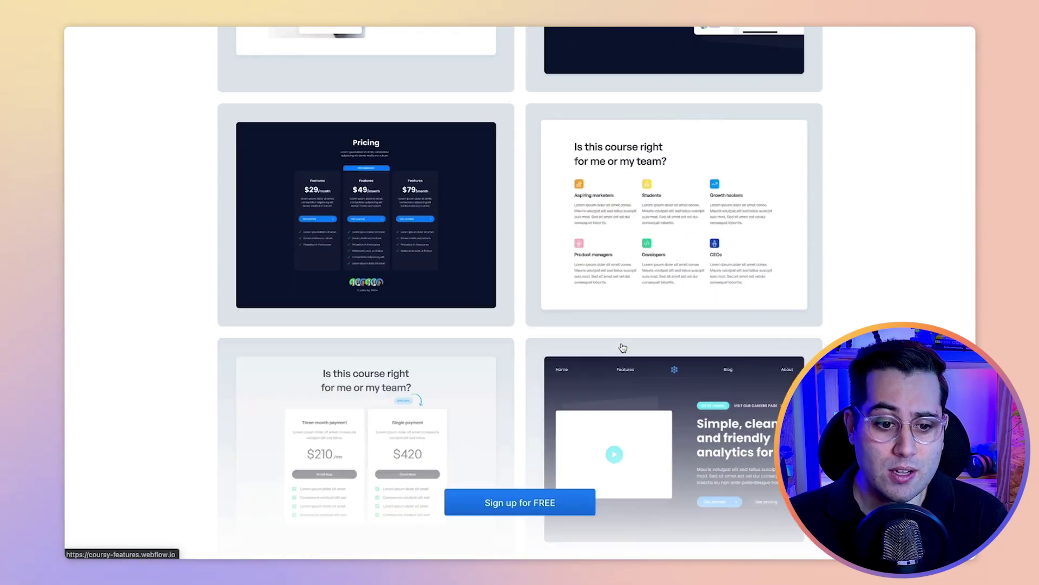
{"action": "scroll", "coordinate": [623, 347], "scroll_direction": "down", "scroll_amount": 12}
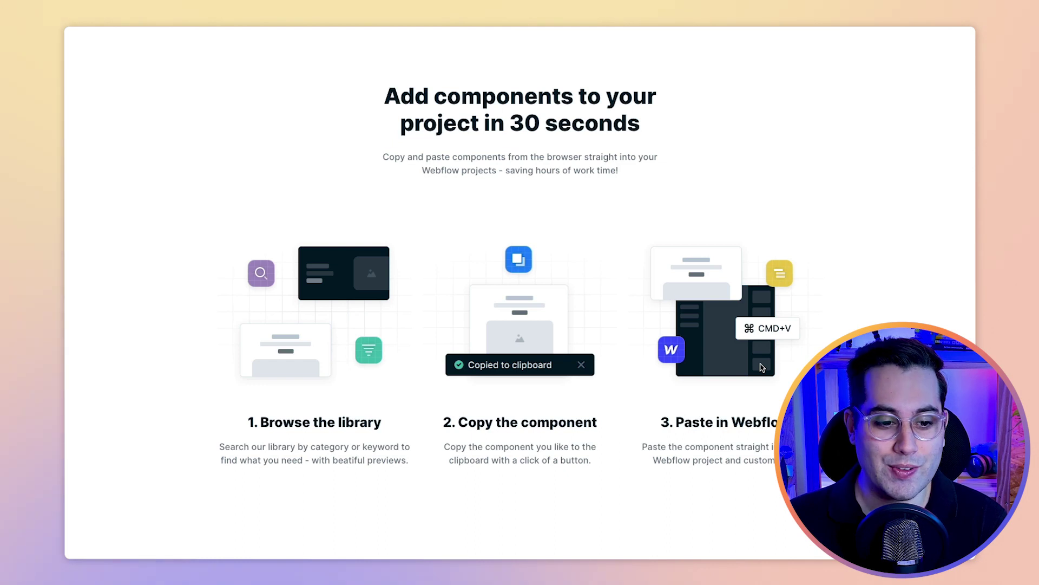
- Scroll back to the Mozaik component cards and preview the Coursy course hero component
{"action": "scroll", "coordinate": [762, 367], "scroll_direction": "down", "scroll_amount": 5}
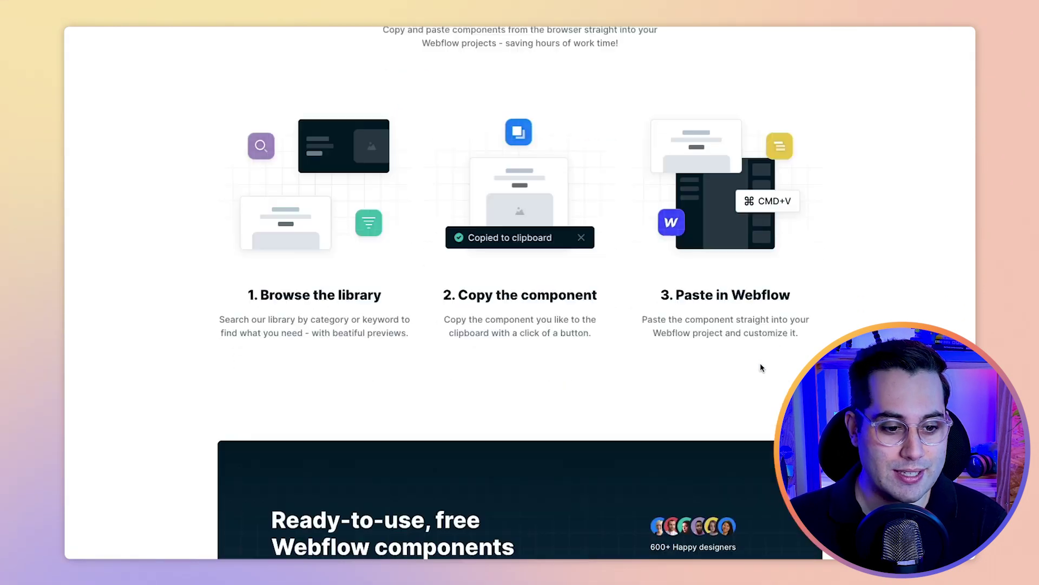
{"action": "scroll", "coordinate": [761, 367], "scroll_direction": "up", "scroll_amount": 15}
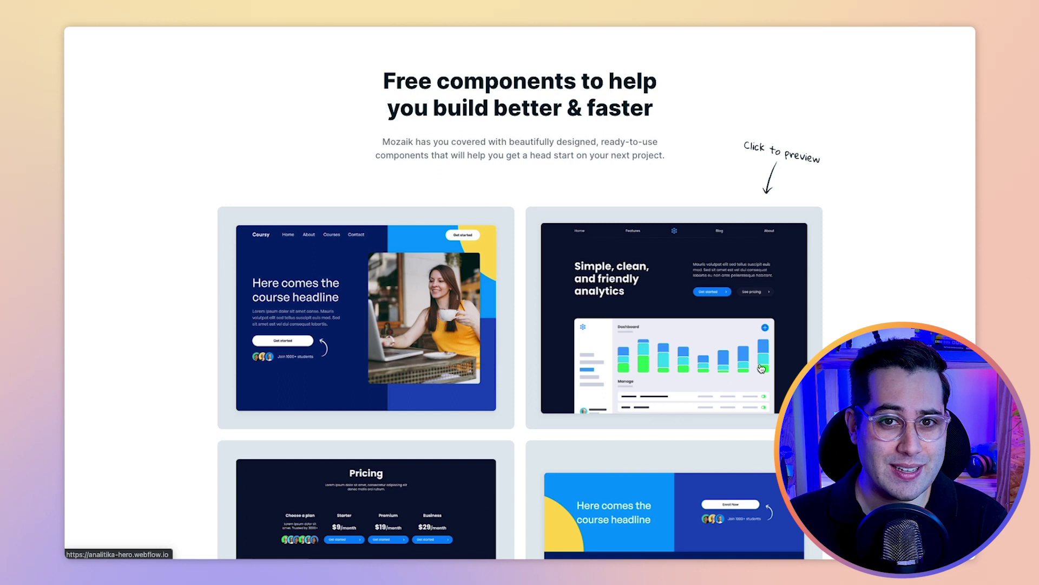
{"action": "left_click", "coordinate": [416, 346]}
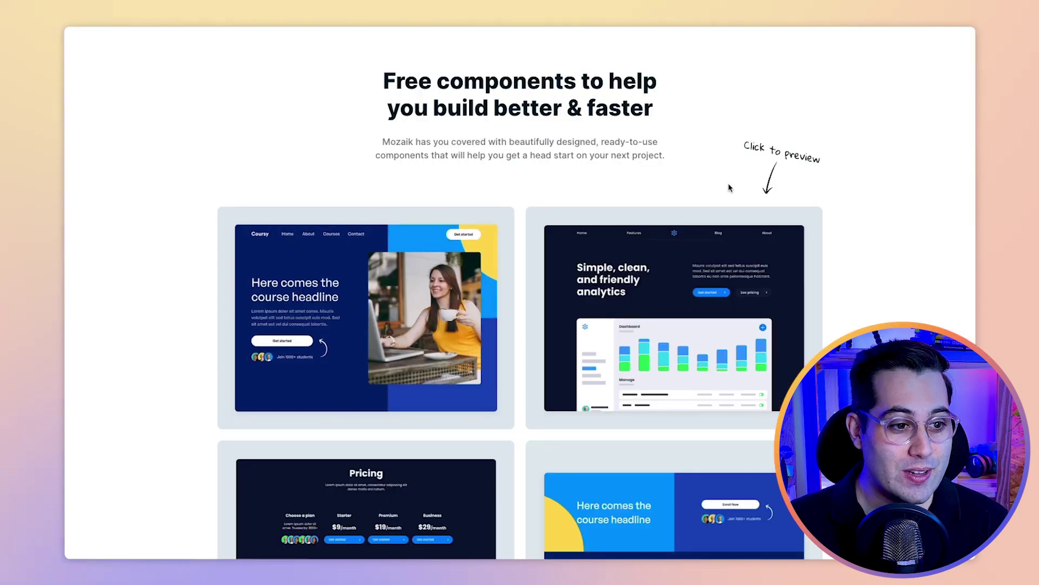
{"action": "scroll", "coordinate": [596, 232], "scroll_direction": "up", "scroll_amount": 15}
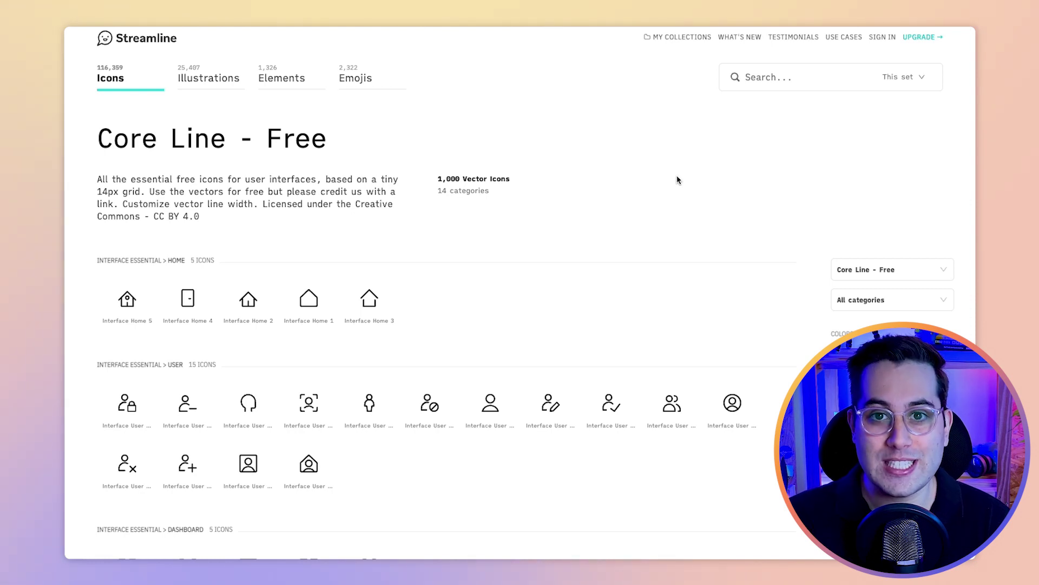
- Browse the Core Line - Free icons down to Calendar and open the Interface Calendar Setting icon's details
{"action": "scroll", "coordinate": [503, 306], "scroll_direction": "down", "scroll_amount": 3}
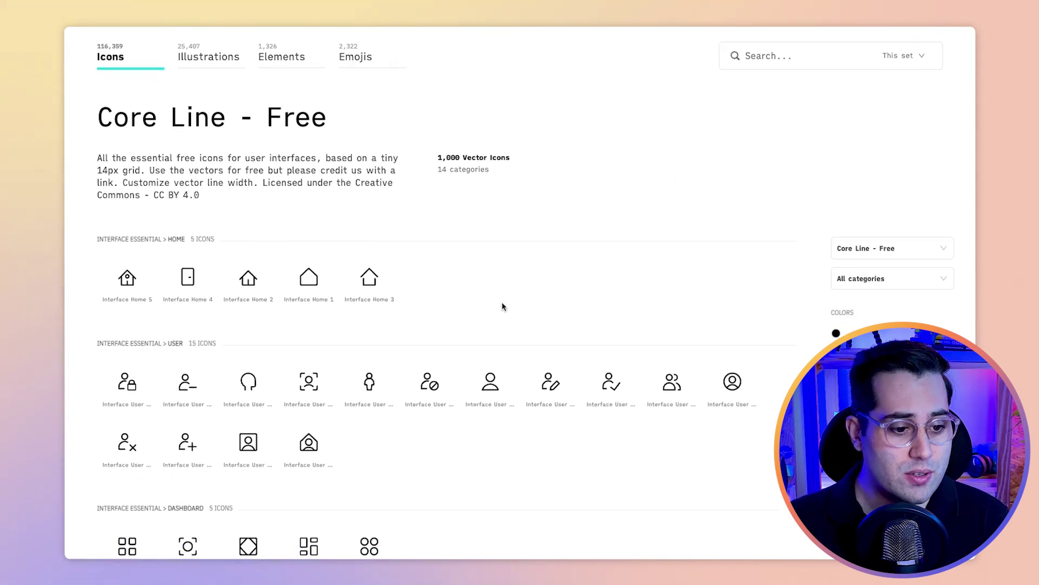
{"action": "scroll", "coordinate": [355, 360], "scroll_direction": "down", "scroll_amount": 6}
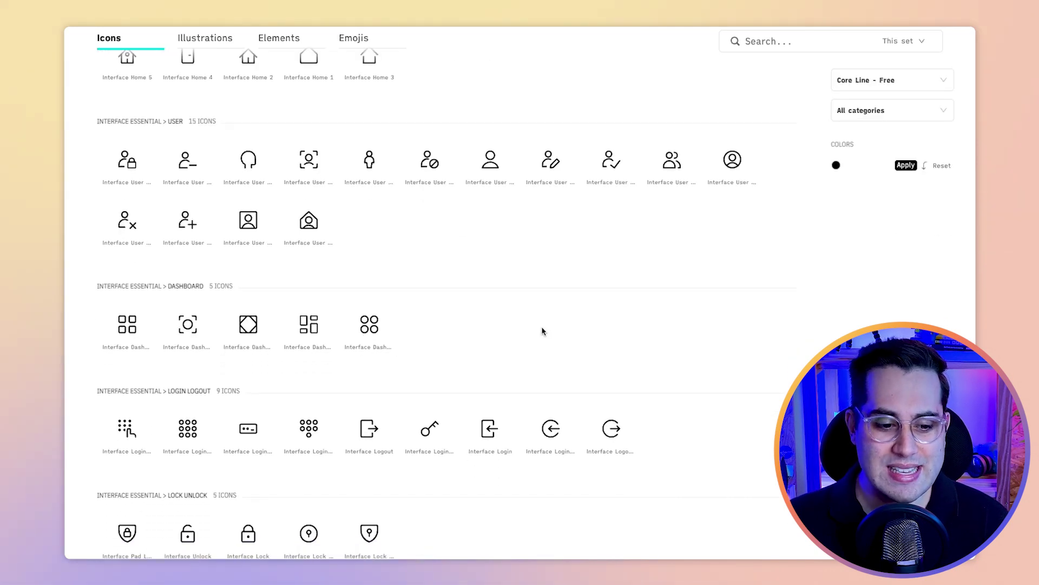
{"action": "scroll", "coordinate": [535, 333], "scroll_direction": "down", "scroll_amount": 1}
{"action": "scroll", "coordinate": [479, 238], "scroll_direction": "down", "scroll_amount": 9}
{"action": "scroll", "coordinate": [509, 296], "scroll_direction": "down", "scroll_amount": 19}
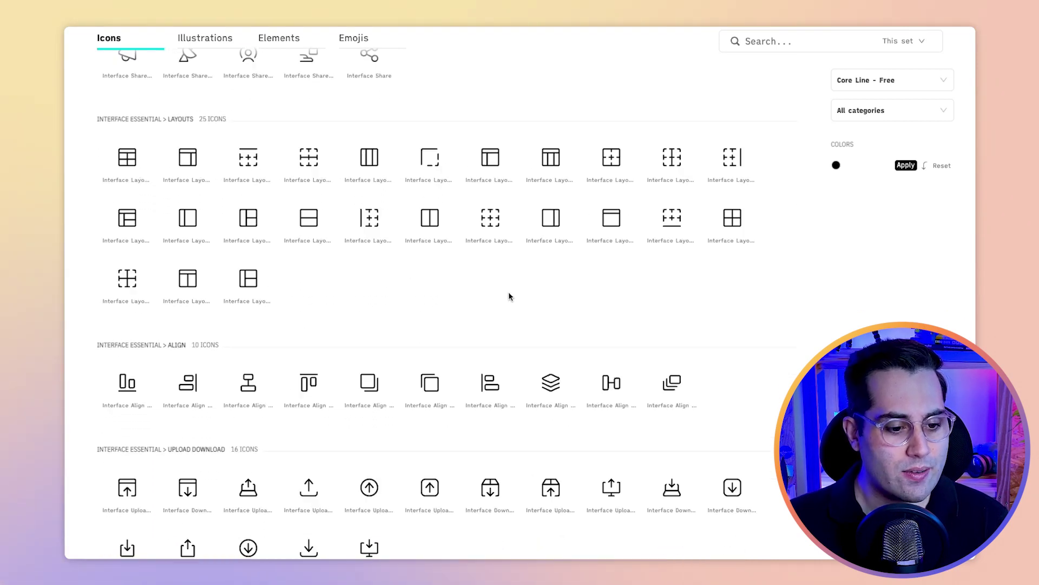
{"action": "scroll", "coordinate": [394, 213], "scroll_direction": "down", "scroll_amount": 7}
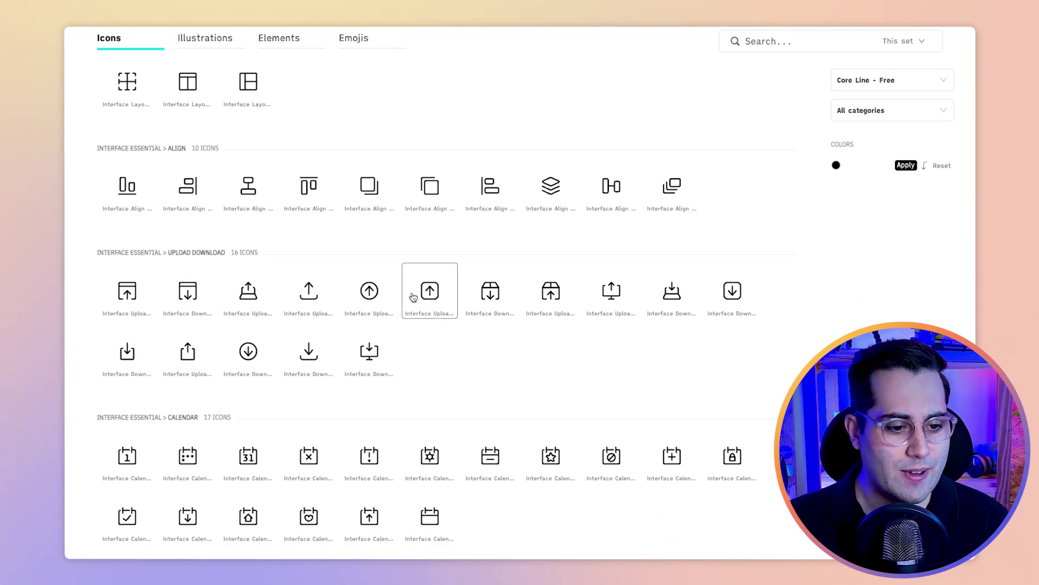
{"action": "scroll", "coordinate": [487, 279], "scroll_direction": "down", "scroll_amount": 10}
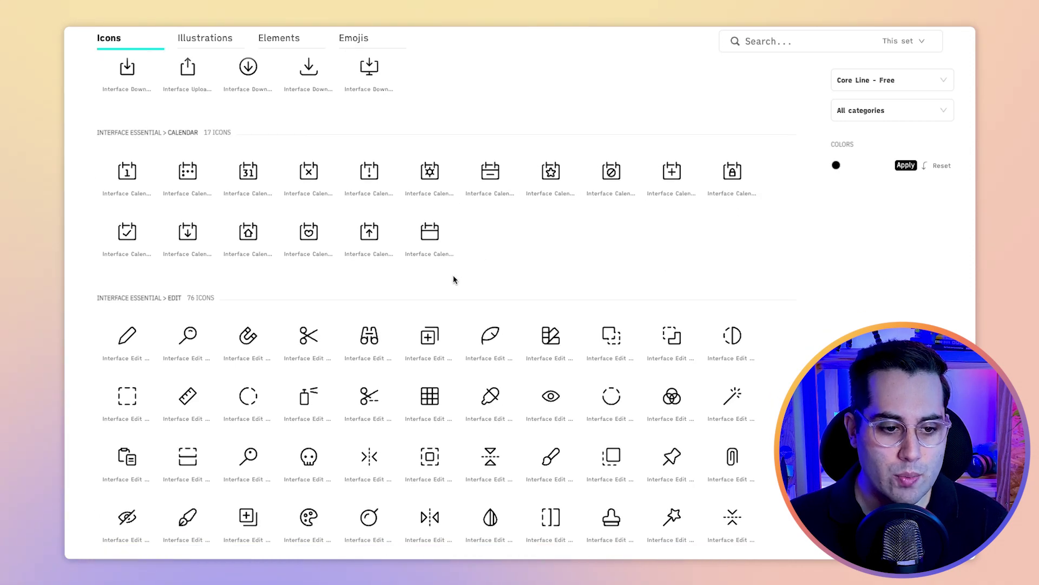
{"action": "left_click", "coordinate": [427, 195]}
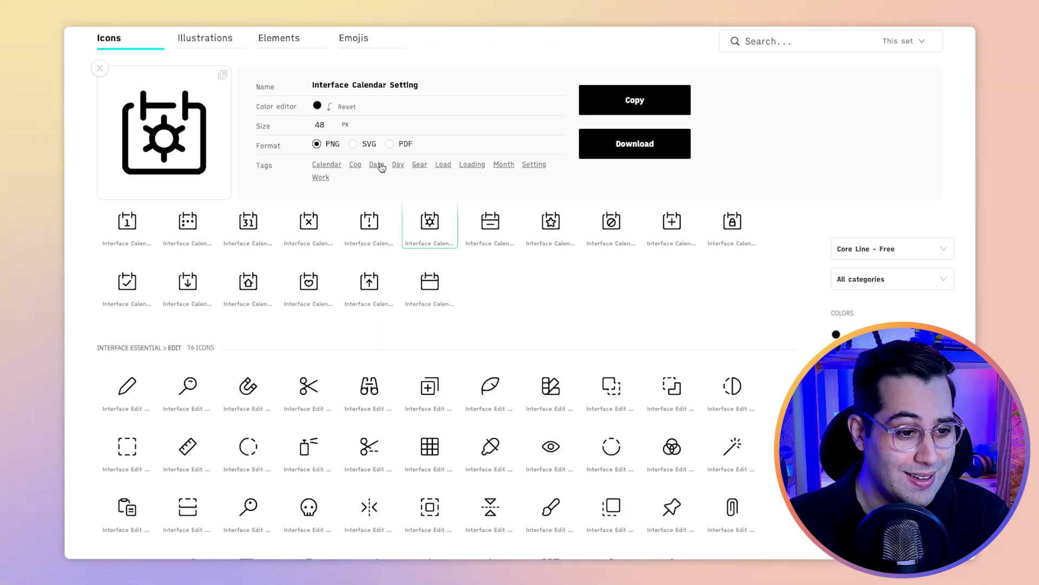
- Browse the Edit, Files Folders and Setting icon sections, then close the icon detail panel
{"action": "scroll", "coordinate": [400, 222], "scroll_direction": "down", "scroll_amount": 1}
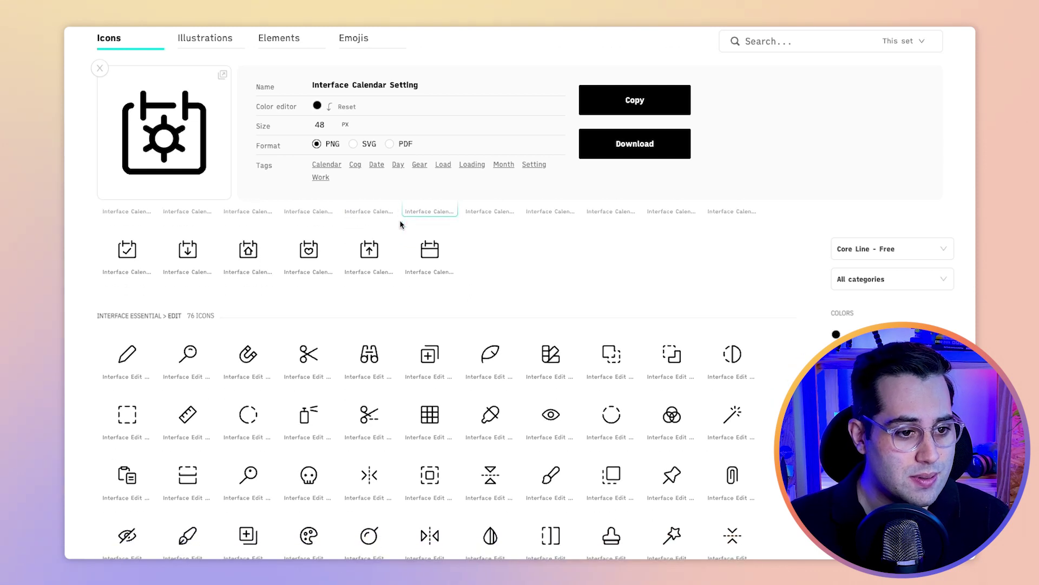
{"action": "scroll", "coordinate": [383, 356], "scroll_direction": "down", "scroll_amount": 1}
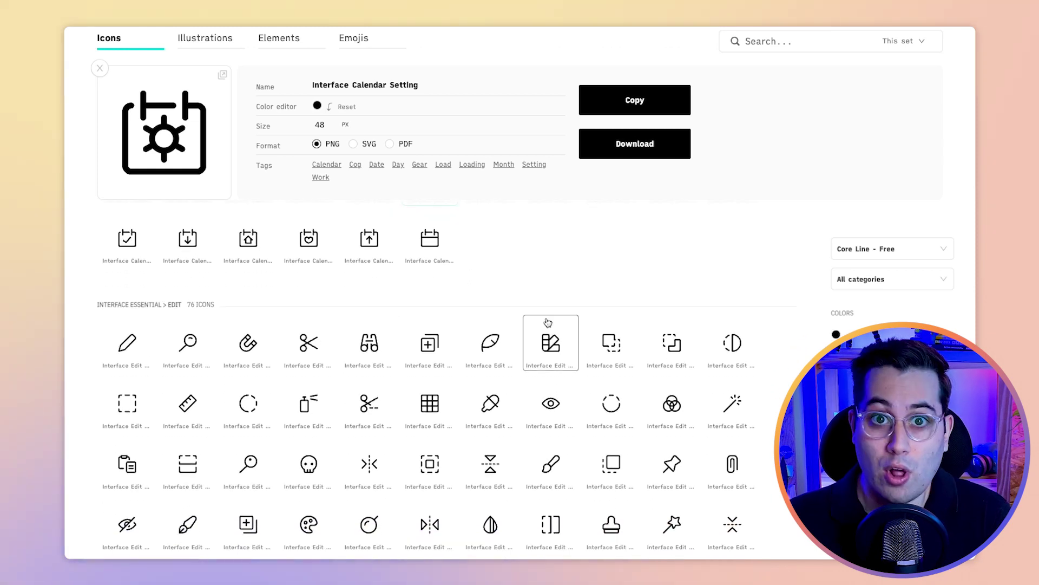
{"action": "scroll", "coordinate": [545, 323], "scroll_direction": "down", "scroll_amount": 5}
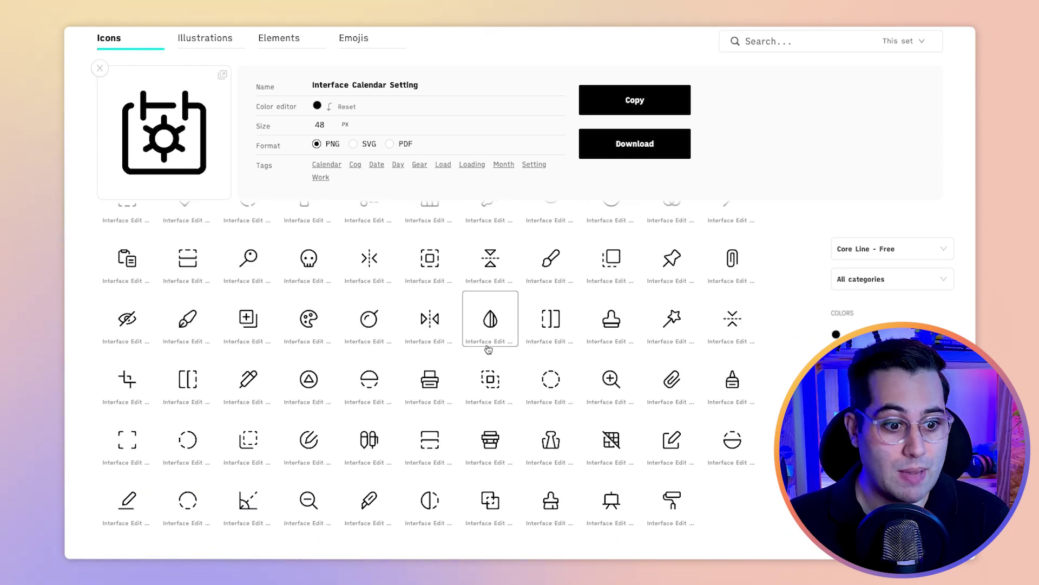
{"action": "scroll", "coordinate": [489, 349], "scroll_direction": "down", "scroll_amount": 3}
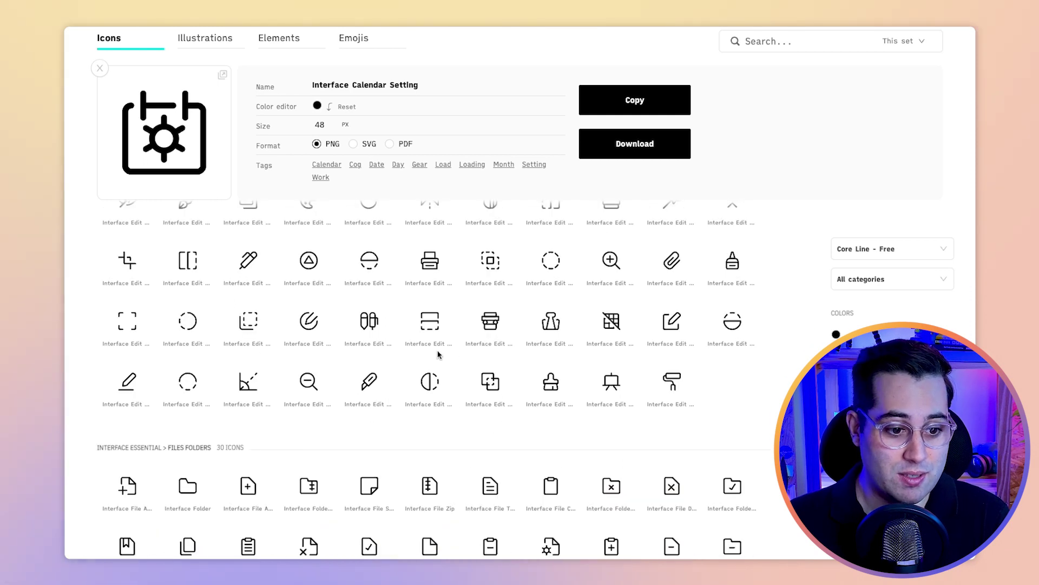
{"action": "scroll", "coordinate": [438, 354], "scroll_direction": "down", "scroll_amount": 11}
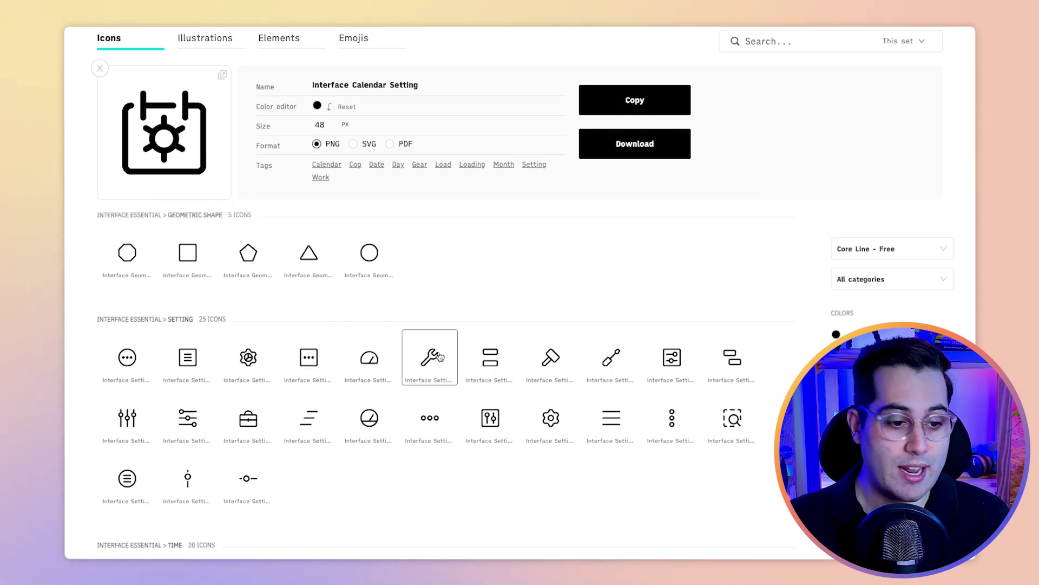
{"action": "scroll", "coordinate": [439, 354], "scroll_direction": "up", "scroll_amount": 15}
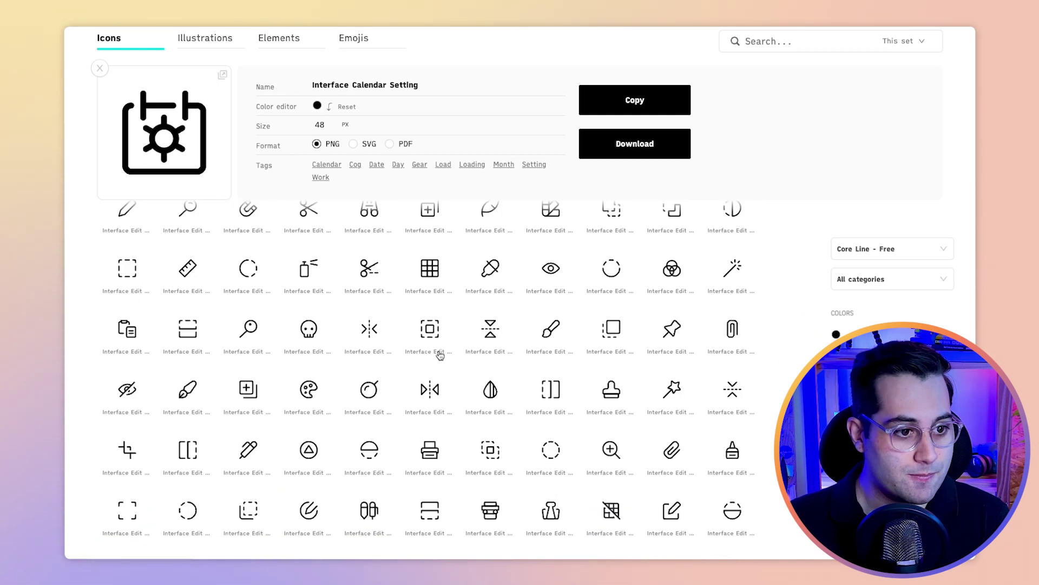
{"action": "left_click", "coordinate": [100, 68]}
{"action": "scroll", "coordinate": [454, 222], "scroll_direction": "up", "scroll_amount": 6}
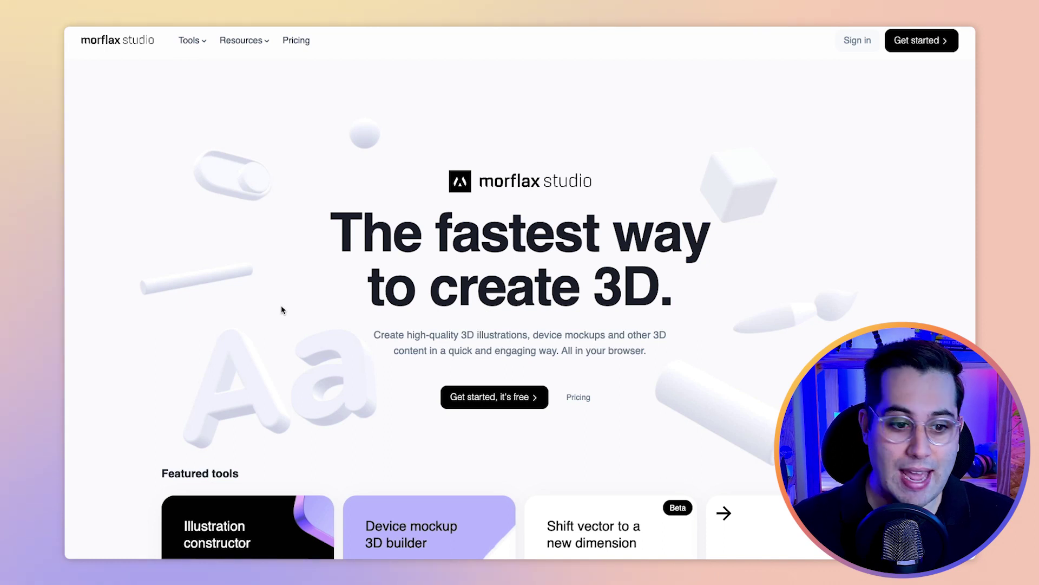
- Launch the Illustration constructor from Featured tools to open the Mesh editor
{"action": "scroll", "coordinate": [303, 336], "scroll_direction": "down", "scroll_amount": 5}
{"action": "left_click", "coordinate": [272, 338]}
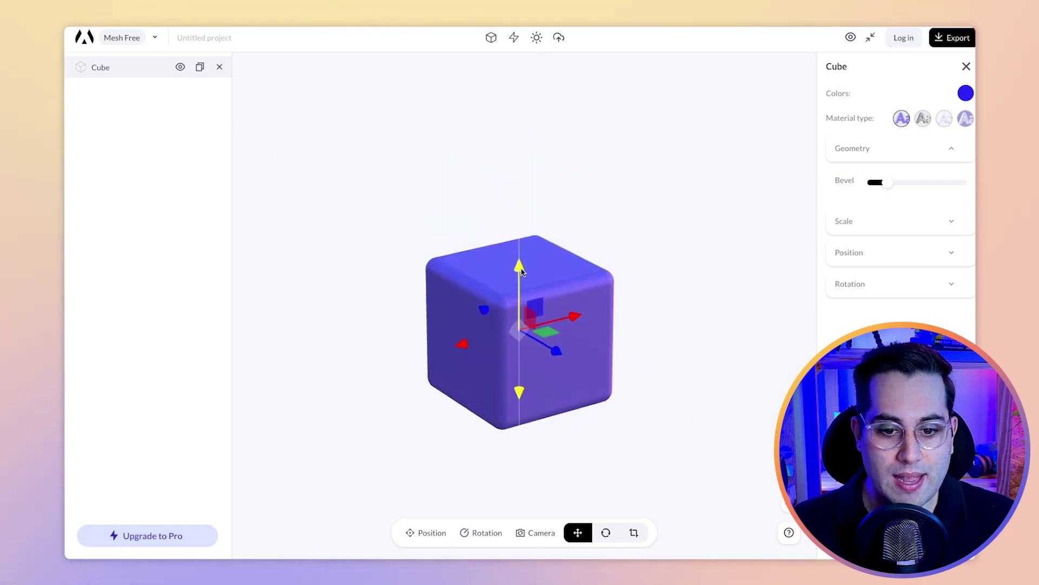
- Raise the cube's bevel and try metallic, glass and lighter materials, ending on the lighter one
{"action": "mouse_move", "coordinate": [888, 183]}
{"action": "left_mouse_down"}
{"action": "mouse_move", "coordinate": [963, 195]}
{"action": "mouse_move", "coordinate": [880, 190]}
{"action": "mouse_move", "coordinate": [904, 191]}
{"action": "mouse_move", "coordinate": [888, 186]}
{"action": "mouse_move", "coordinate": [897, 184]}
{"action": "left_mouse_up"}
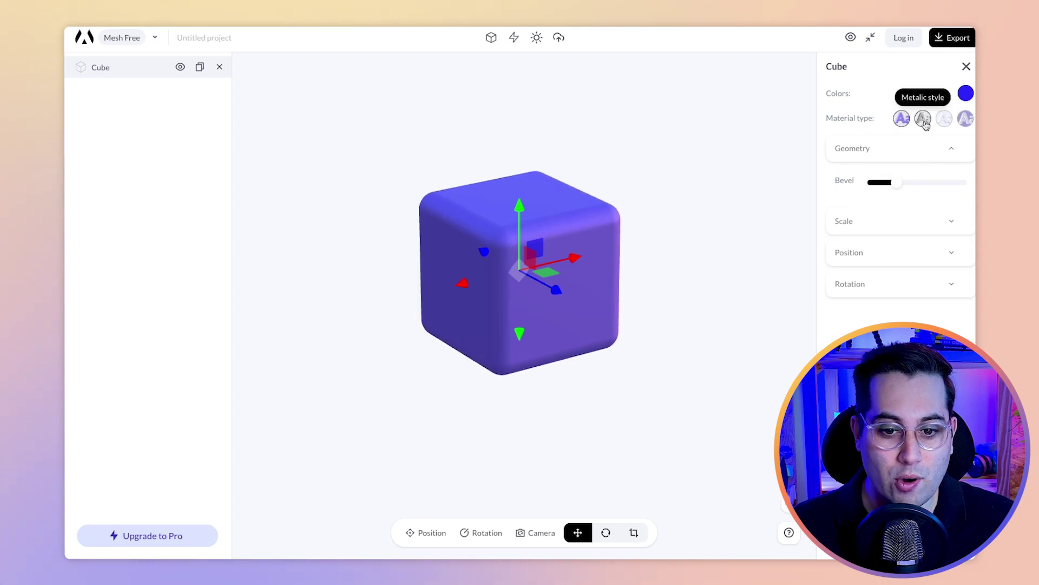
{"action": "left_click", "coordinate": [925, 124]}
{"action": "left_click", "coordinate": [944, 121]}
{"action": "left_click", "coordinate": [962, 124]}
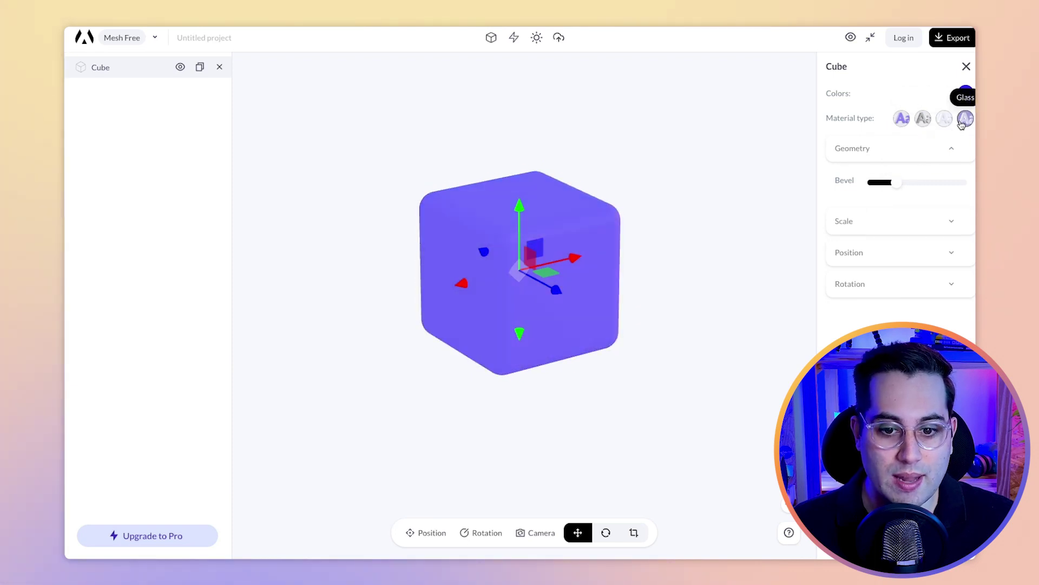
{"action": "left_click", "coordinate": [924, 120]}
{"action": "left_click", "coordinate": [944, 120]}
- Switch to a face-on camera view, nudge the cube right along X, and launch Device mockup 3D builder
{"action": "left_click", "coordinate": [528, 542]}
{"action": "left_click", "coordinate": [526, 449]}
{"action": "left_click", "coordinate": [482, 535]}
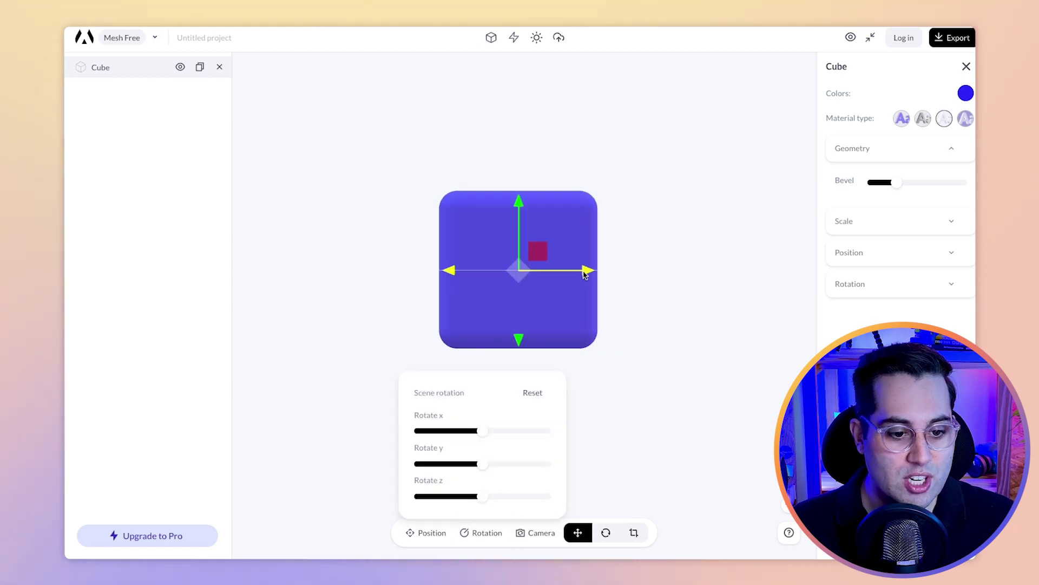
{"action": "left_click_drag", "start_coordinate": [585, 274], "coordinate": [589, 274]}
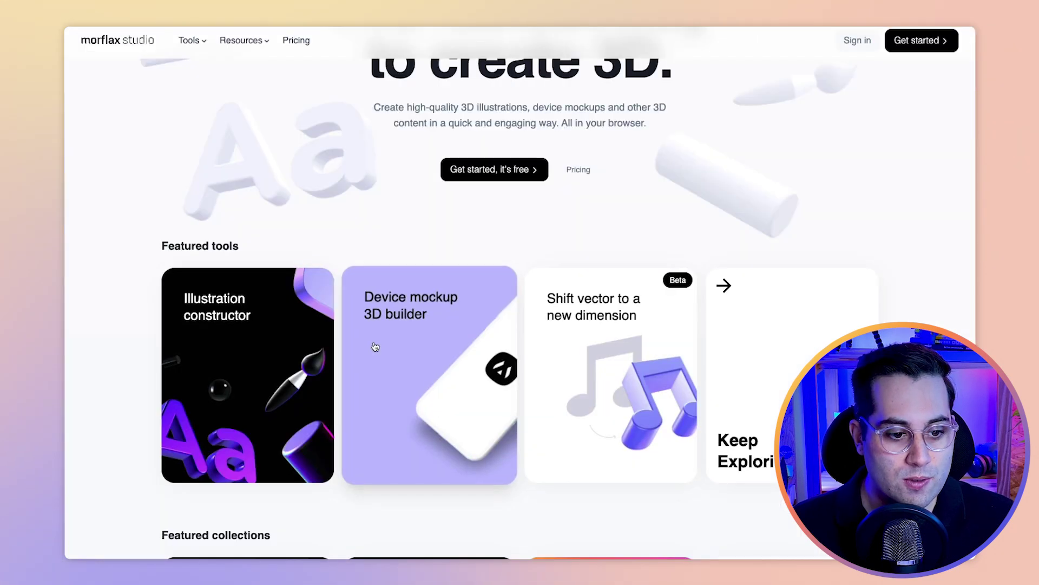
{"action": "left_click", "coordinate": [374, 347]}
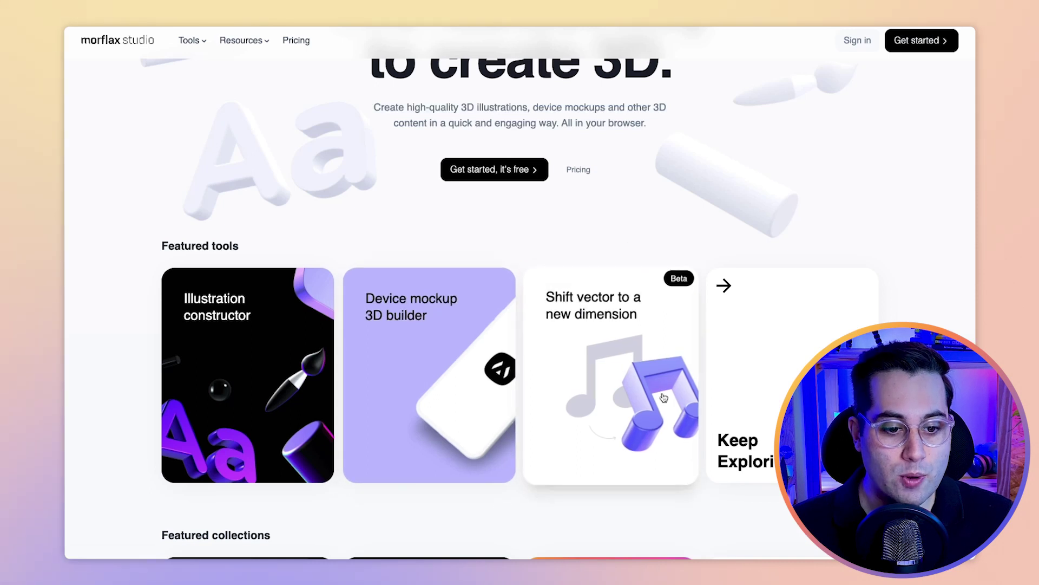
- Browse the Shift vector tool page, then shift the iPhone 13 Pro mockup slightly up-left
{"action": "left_click", "coordinate": [639, 372]}
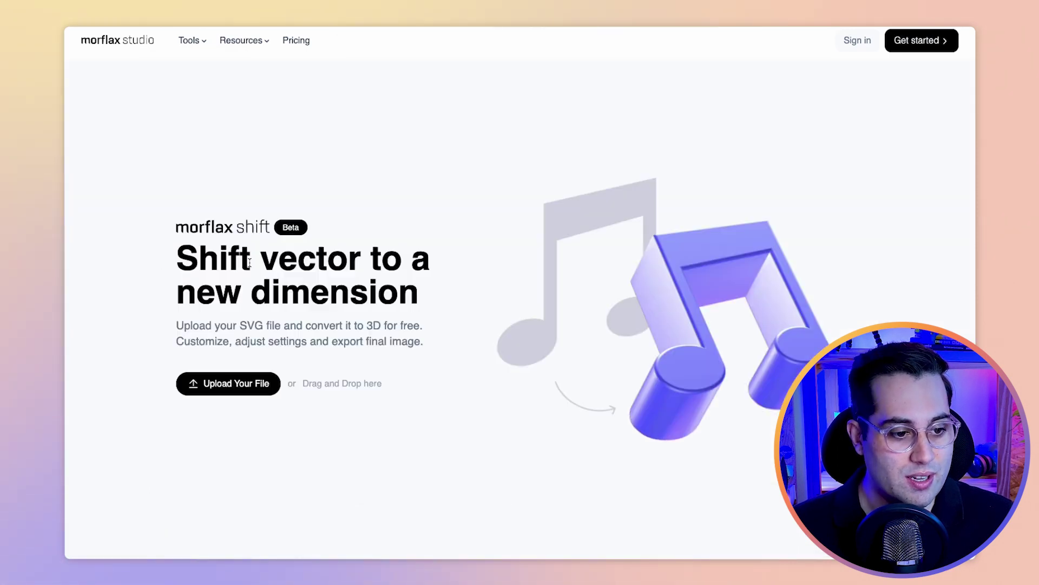
{"action": "scroll", "coordinate": [444, 314], "scroll_direction": "down", "scroll_amount": 3}
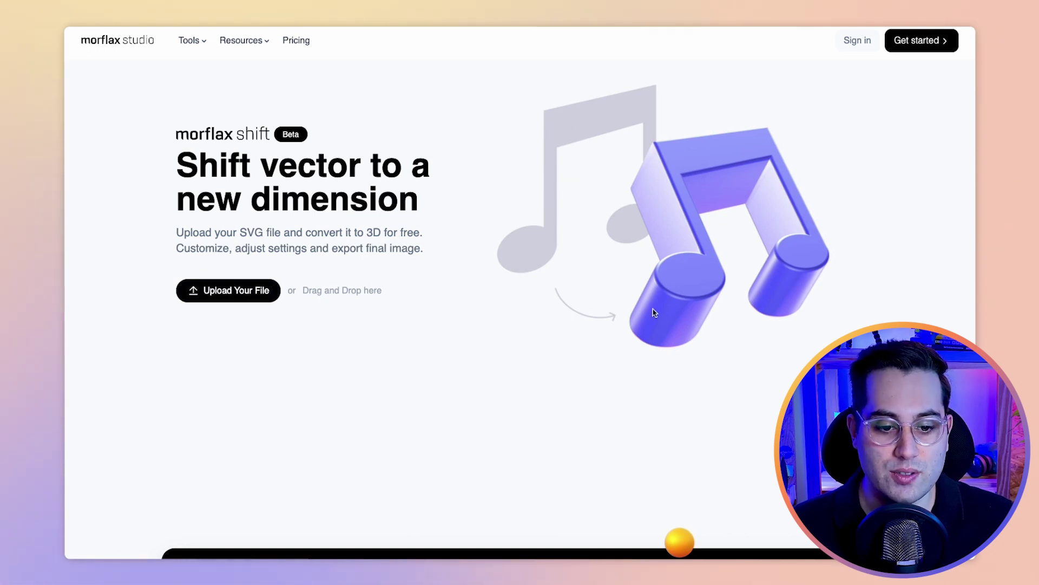
{"action": "scroll", "coordinate": [494, 290], "scroll_direction": "down", "scroll_amount": 10}
{"action": "scroll", "coordinate": [494, 290], "scroll_direction": "up", "scroll_amount": 13}
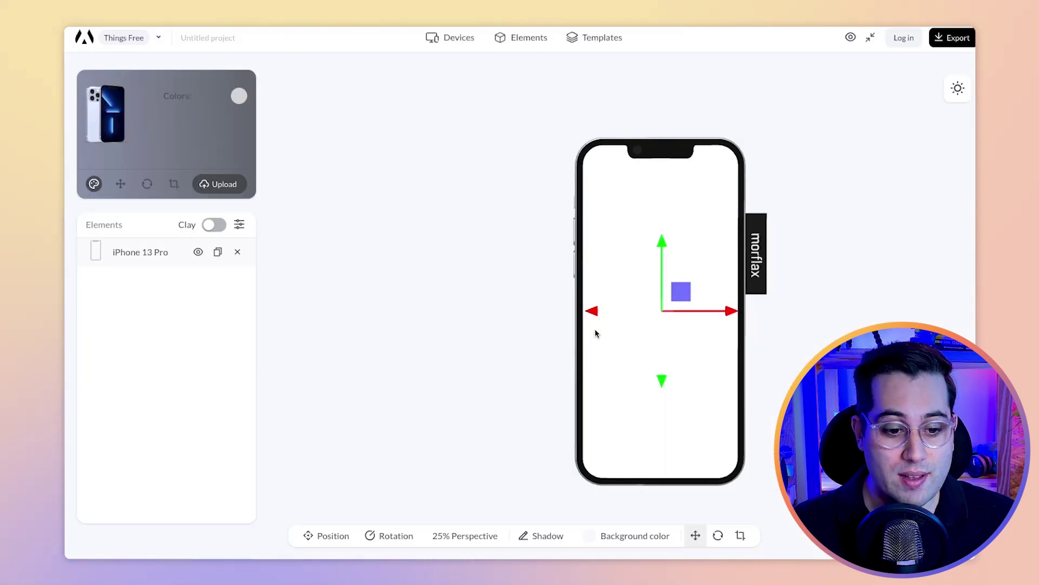
{"action": "mouse_move", "coordinate": [591, 311]}
{"action": "left_mouse_down"}
{"action": "mouse_move", "coordinate": [576, 309]}
{"action": "mouse_move", "coordinate": [586, 302]}
{"action": "left_mouse_up"}
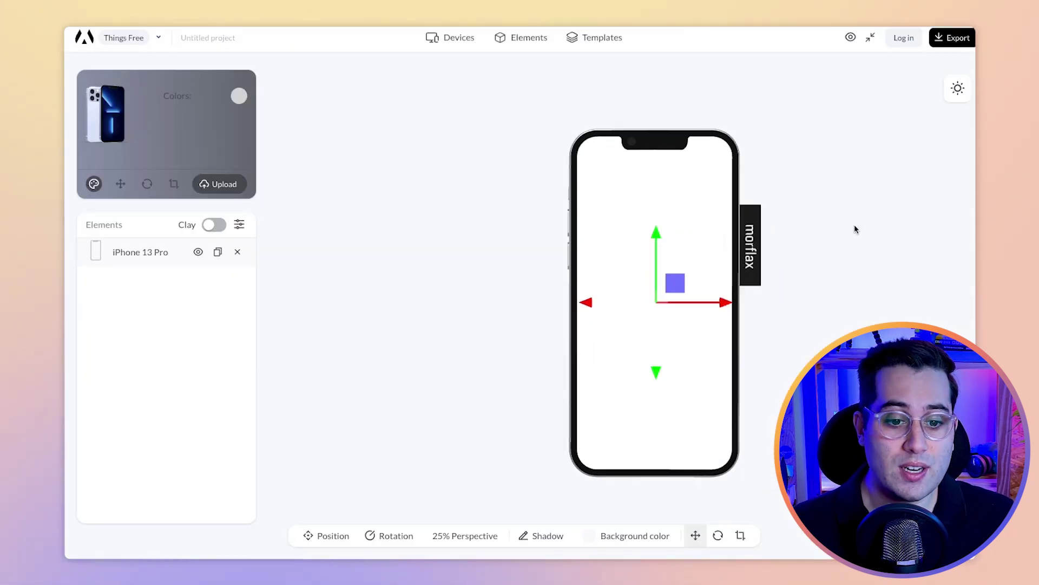
- Add an iPhone 11 from the Devices list and slide it left of the iPhone 13 Pro
{"action": "left_click", "coordinate": [457, 37]}
{"action": "mouse_move", "coordinate": [433, 184]}
{"action": "left_click", "coordinate": [465, 191]}
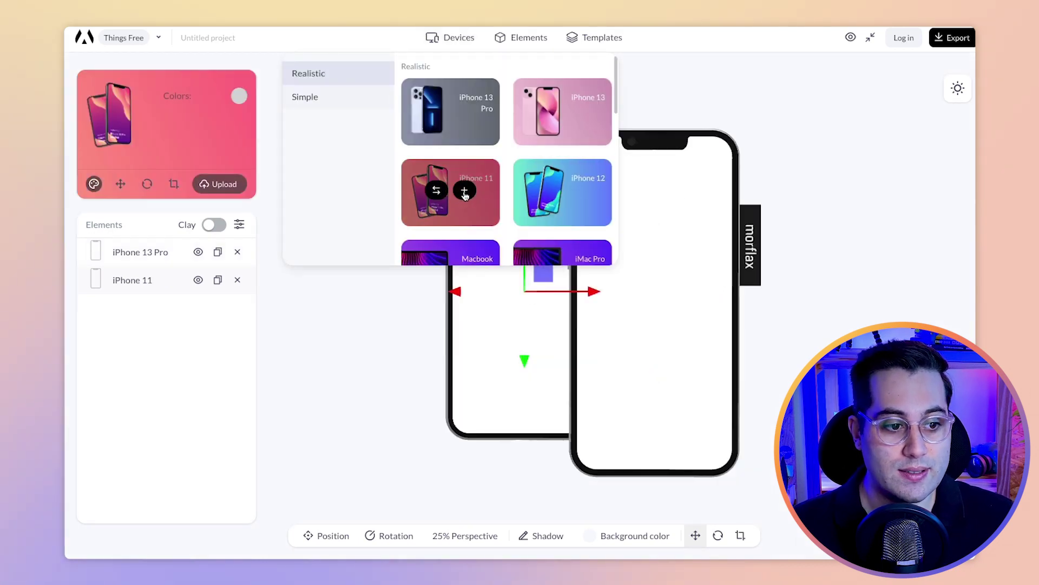
{"action": "left_click_drag", "start_coordinate": [605, 305], "coordinate": [539, 304]}
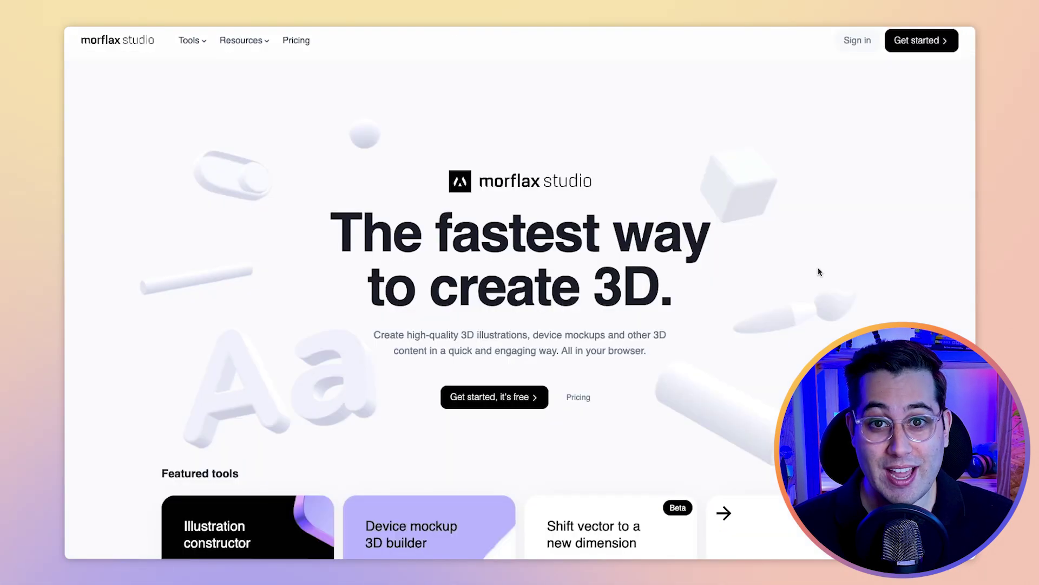